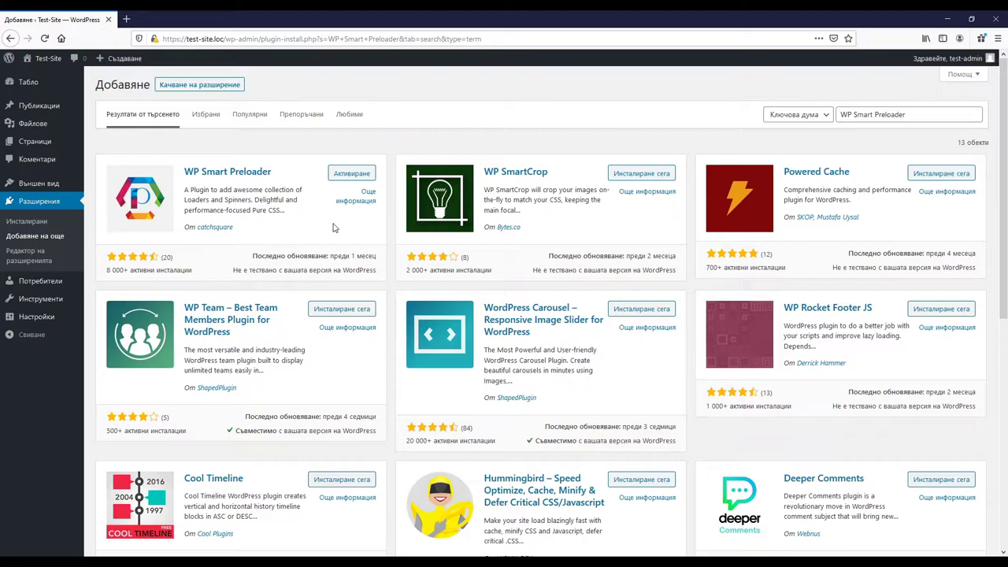
- Activate the WP Smart Preloader plugin and open its settings page
click(339, 177)
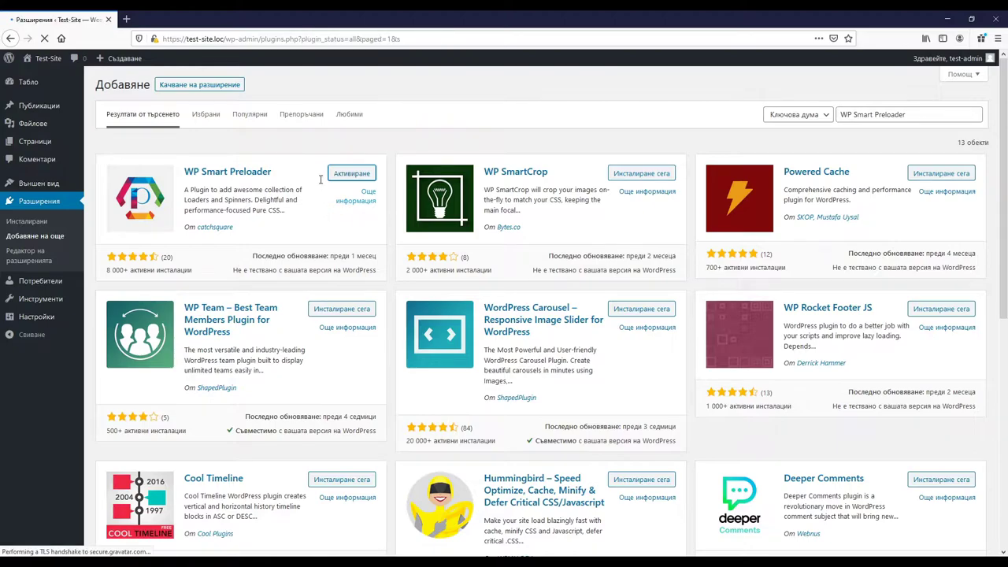
scroll(213, 354, down, 4)
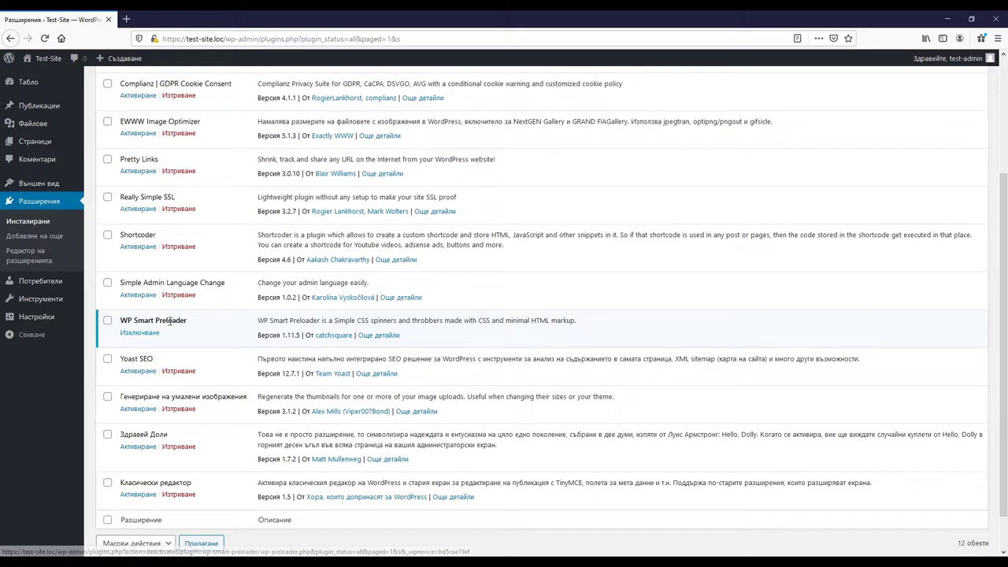
mouse_move(47, 318)
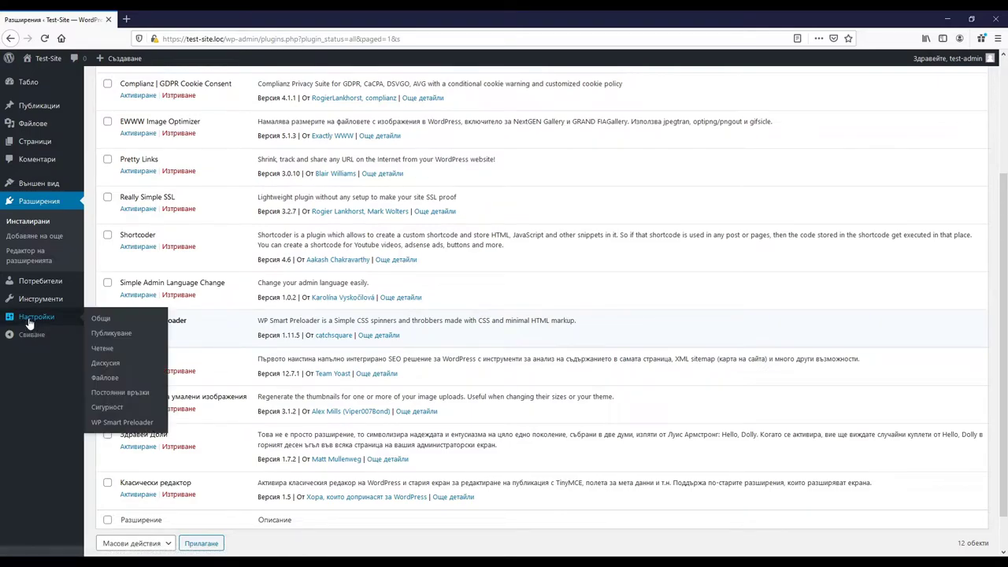
click(120, 423)
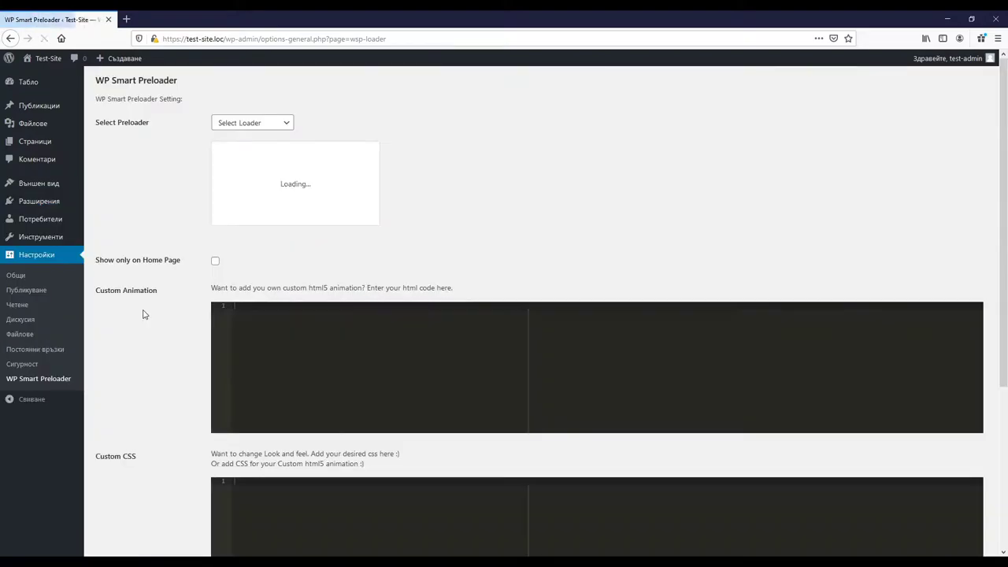
- Review the preloader settings and preview Loader 1 through Loader 6 one after another
scroll(144, 360, down, 5)
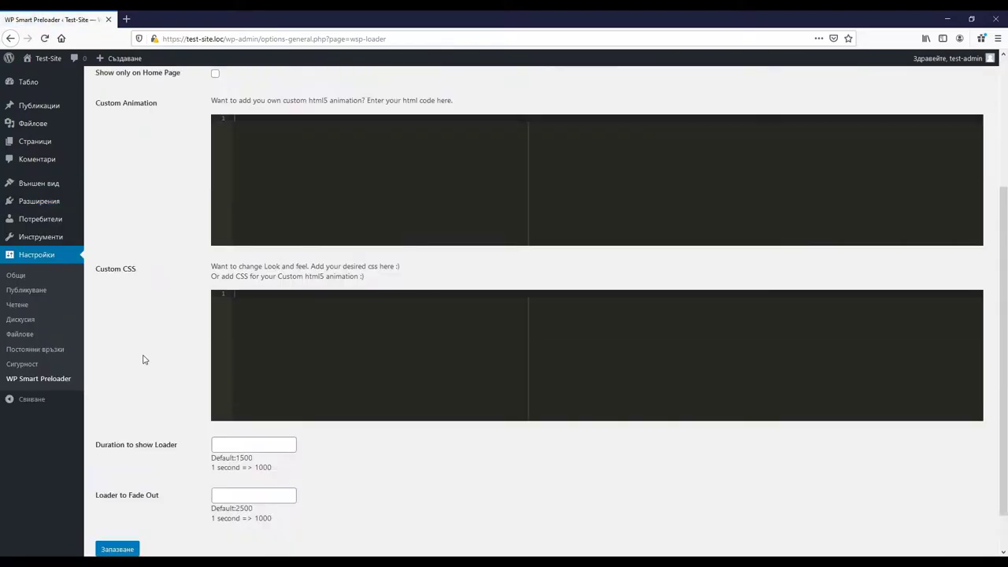
scroll(144, 359, up, 5)
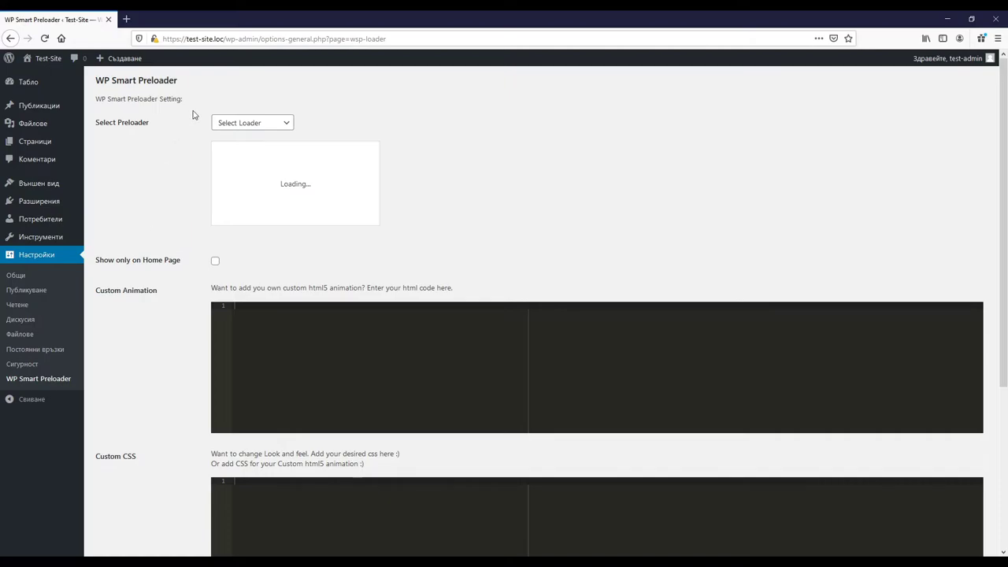
click(283, 125)
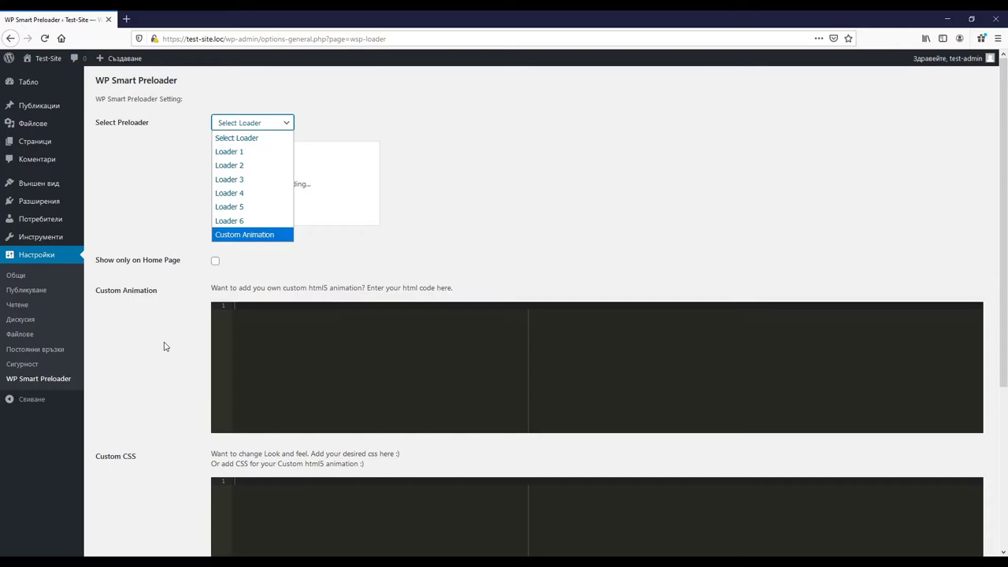
click(235, 152)
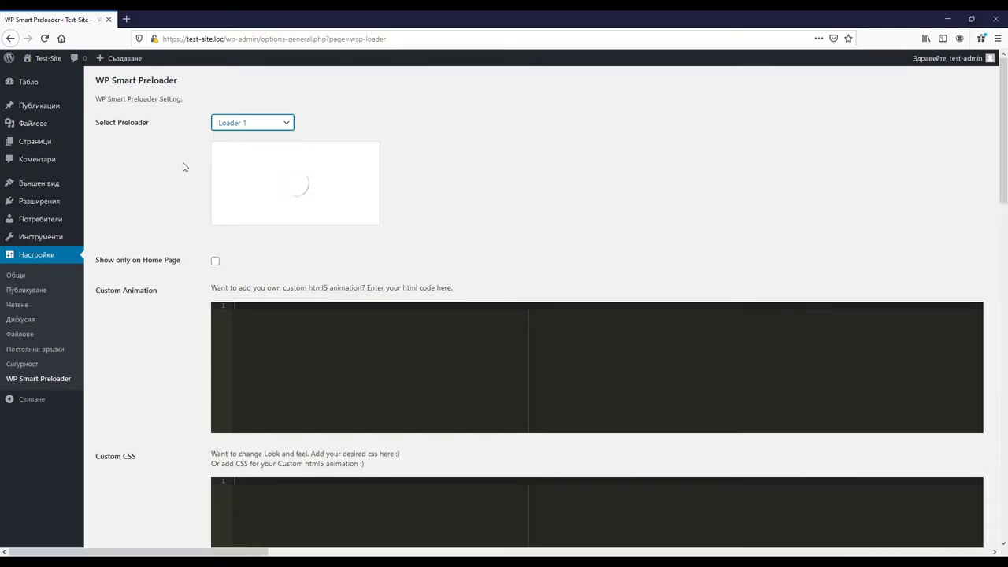
click(240, 128)
click(237, 170)
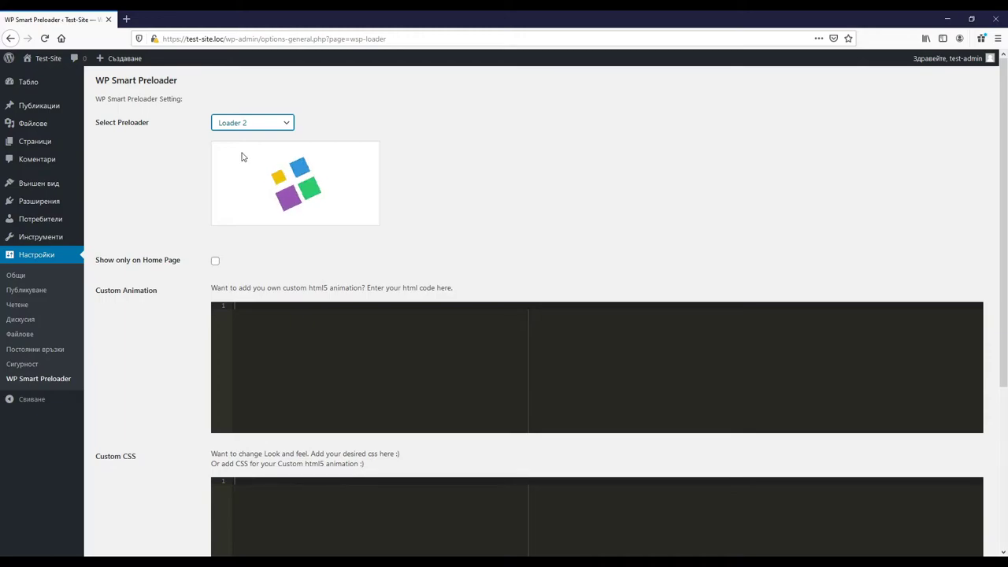
click(244, 127)
click(242, 180)
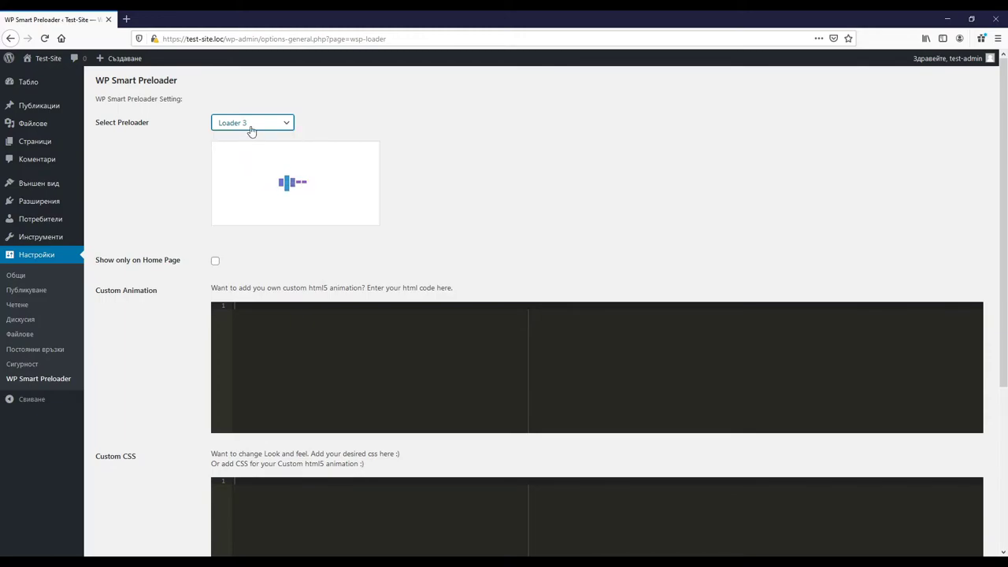
click(250, 130)
click(237, 193)
click(236, 126)
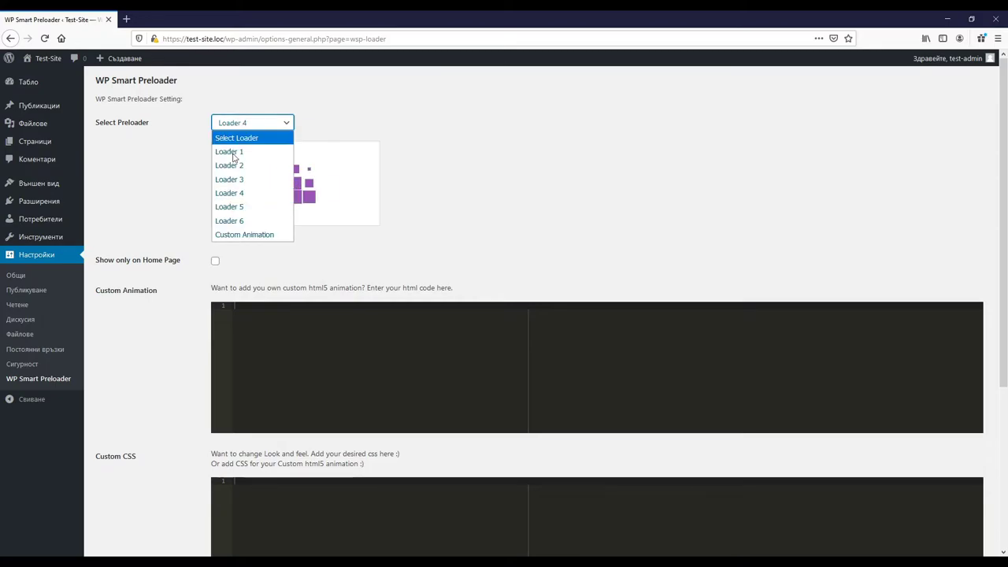
click(224, 209)
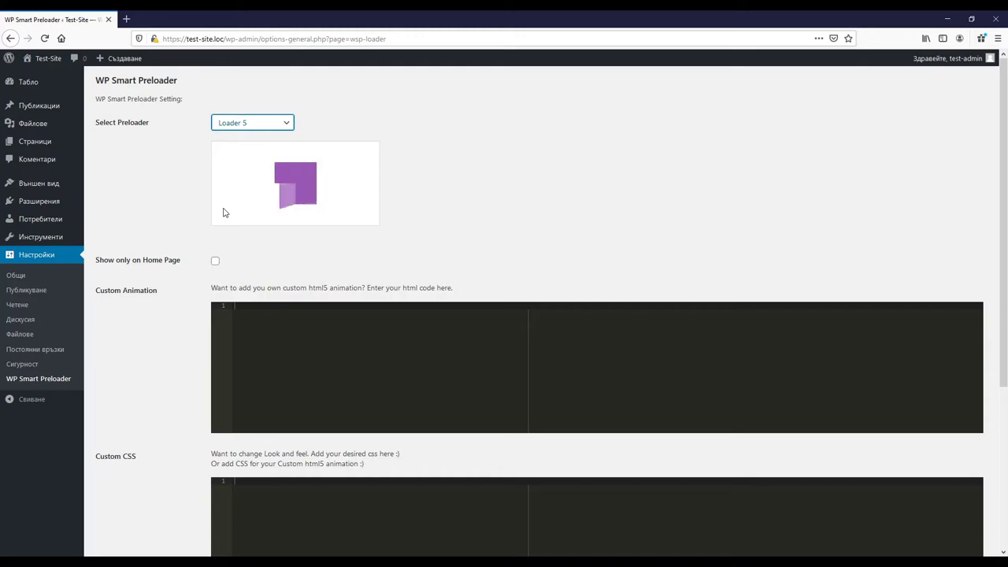
click(246, 126)
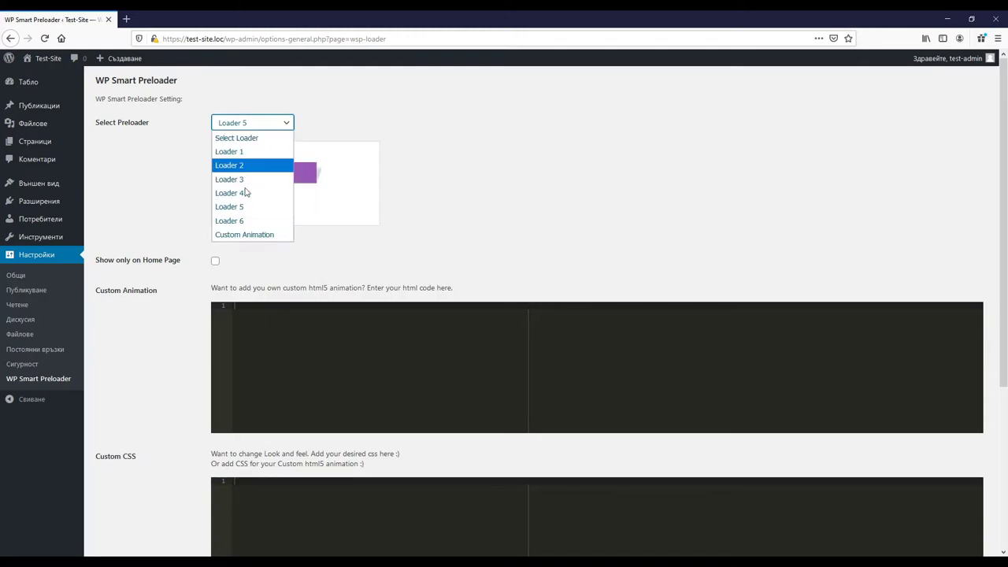
click(238, 222)
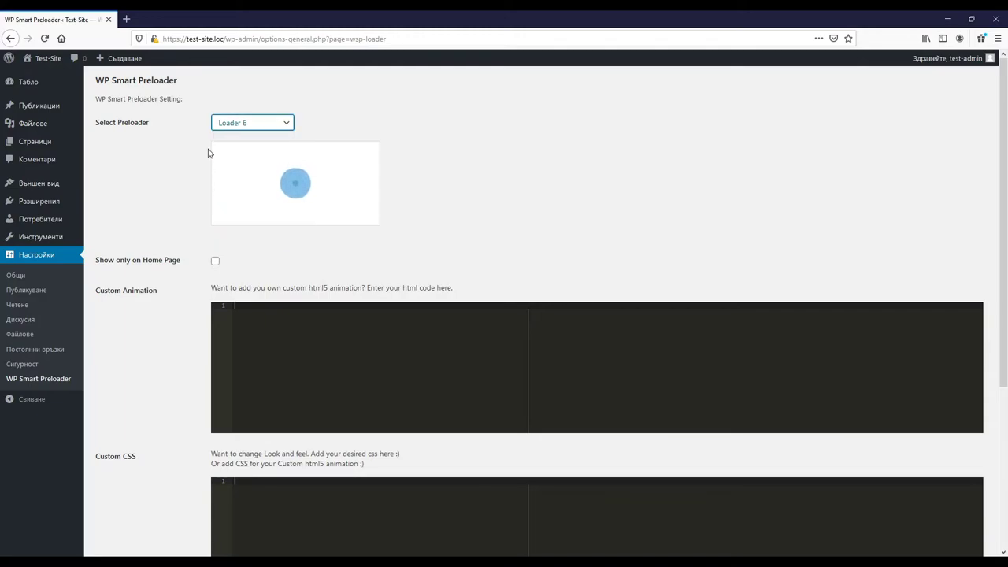
- Select Loader 2 as the preloader and save the settings, leaving the duration and fade-out fields empty
click(264, 124)
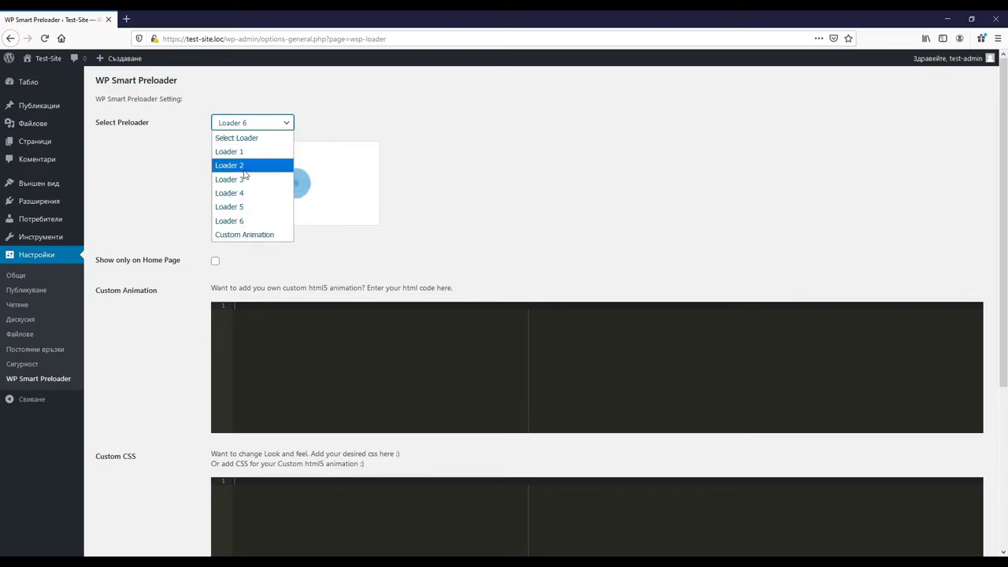
click(244, 166)
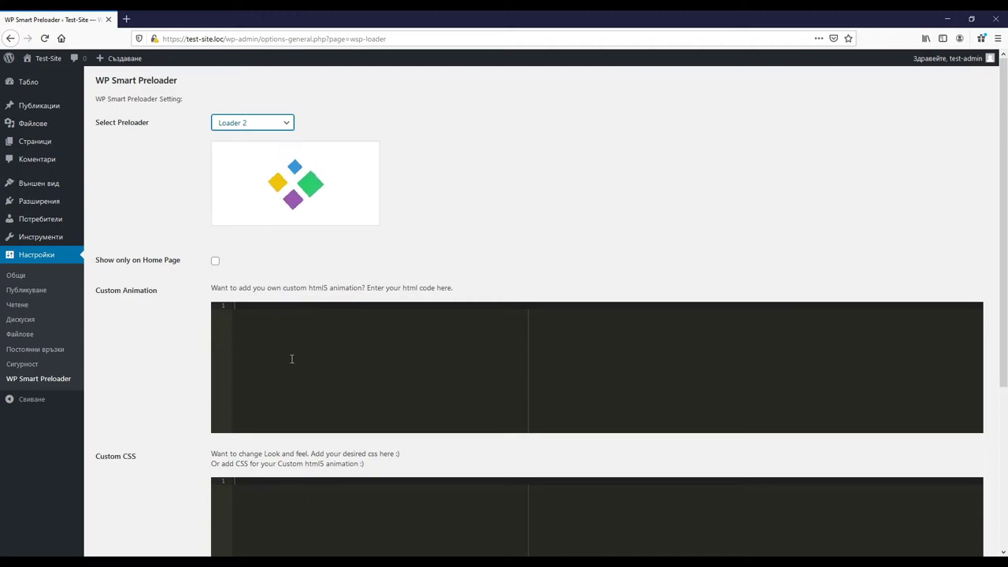
scroll(178, 364, down, 3)
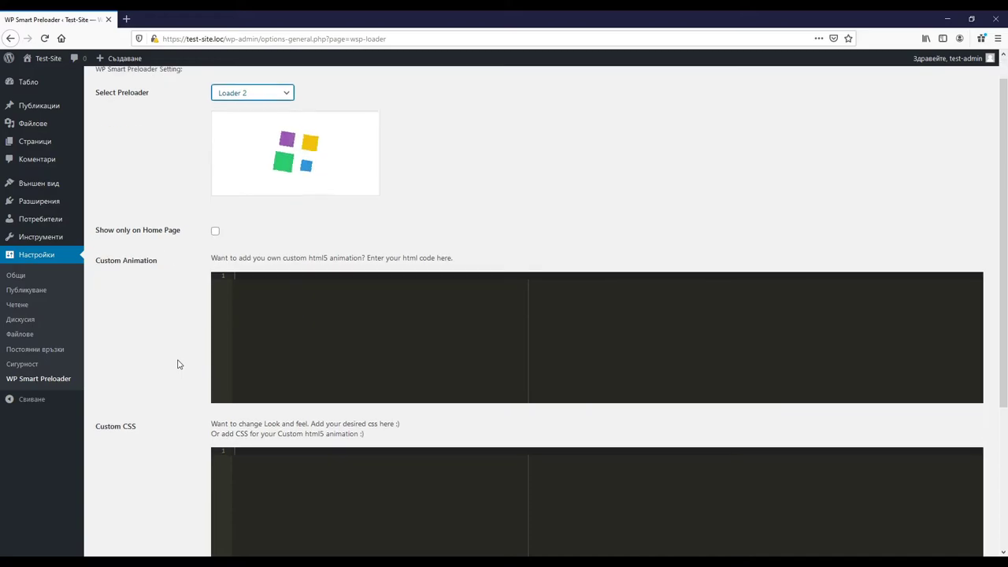
scroll(178, 364, down, 3)
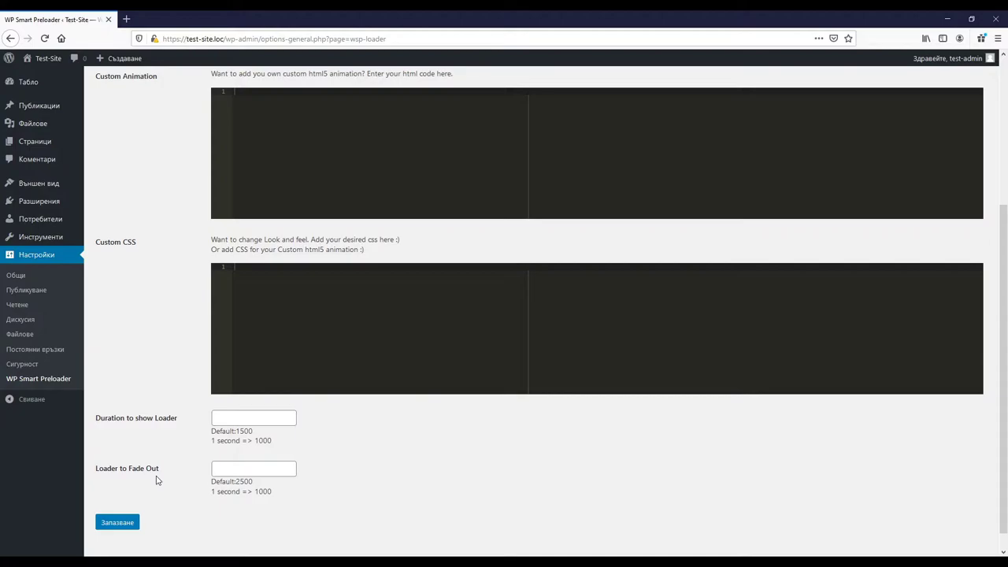
click(123, 524)
click(124, 524)
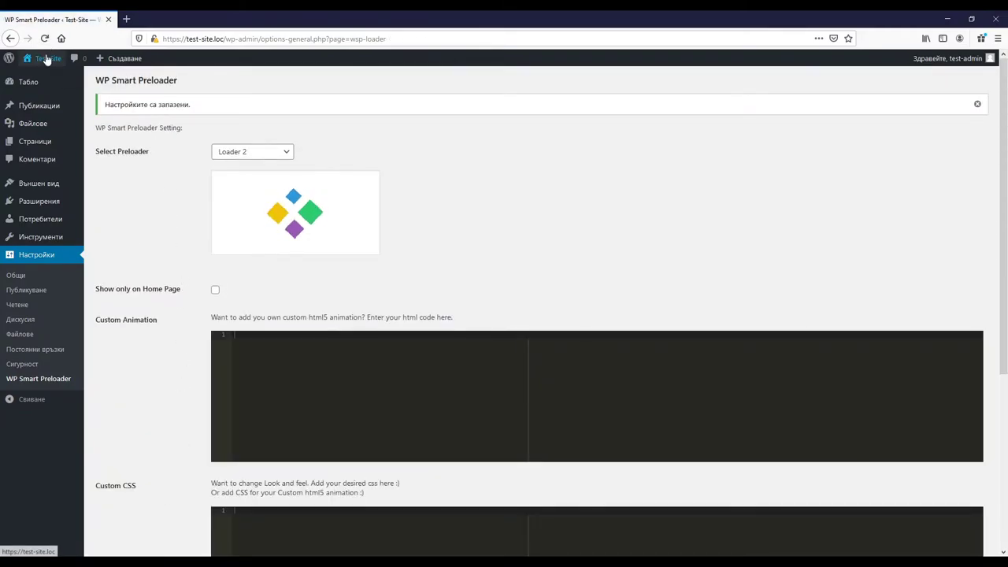
- Check the preloader on the site's home page and the "Здравей, свят!" post in a separate tab, and close that tab
middle_click(47, 58)
click(177, 15)
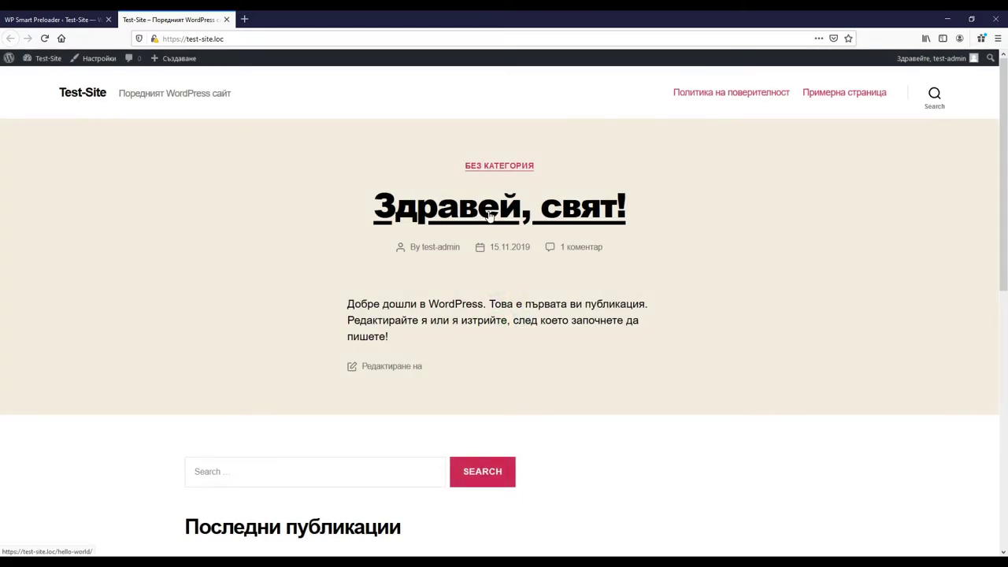
click(488, 215)
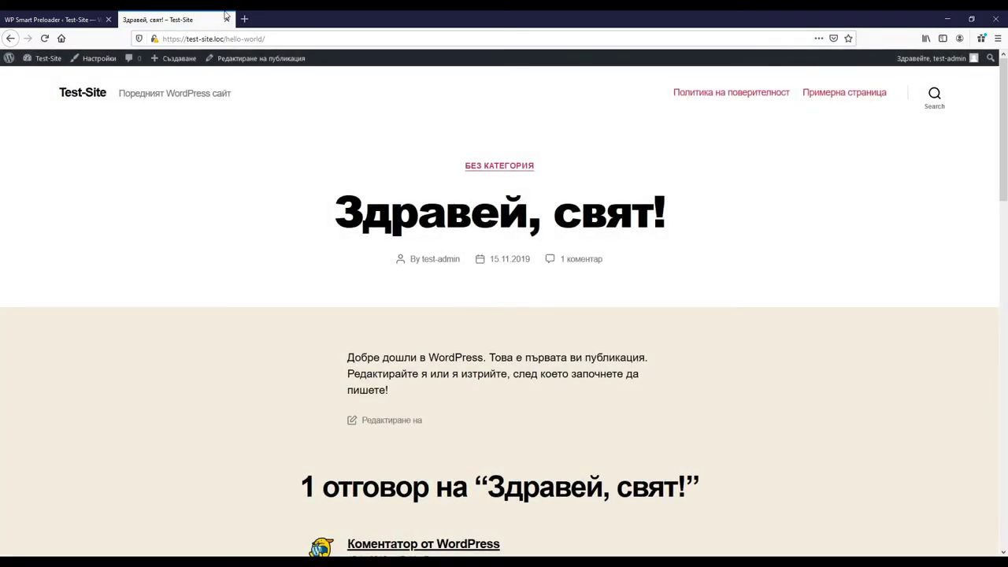
click(226, 19)
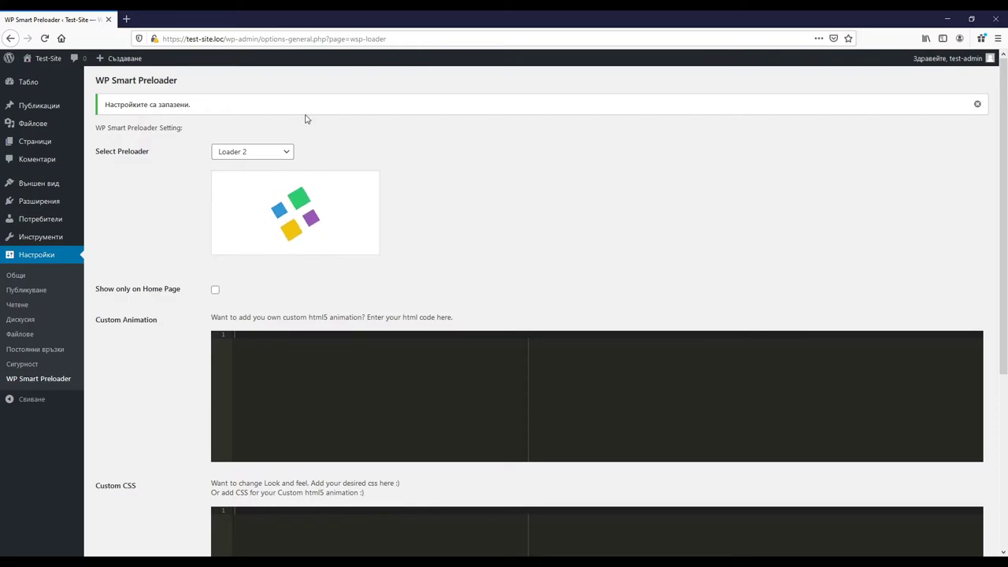
- Inspect the Loader 2 preview element and expand its smart-loader-two div to examine the nested spans
right_click(296, 219)
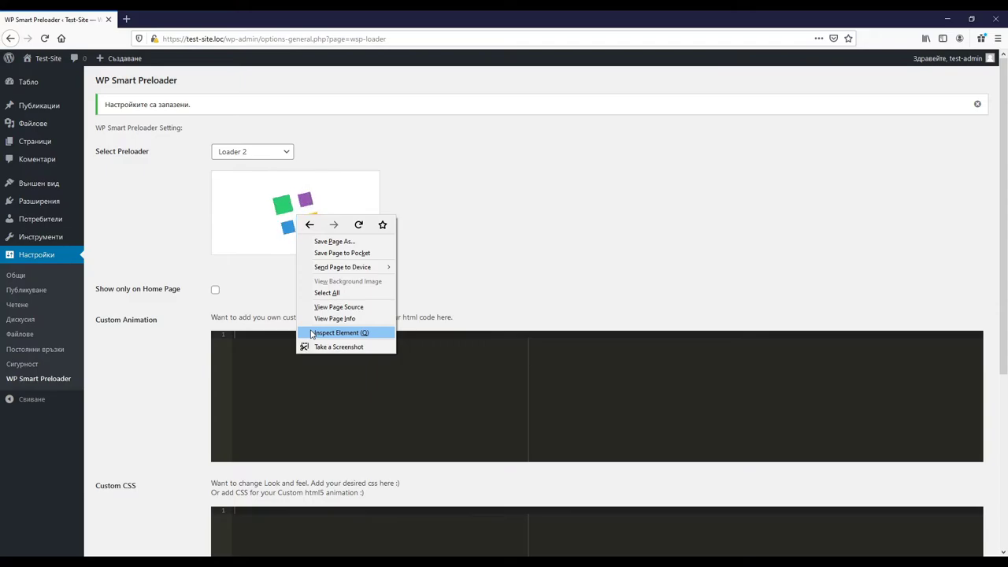
click(233, 230)
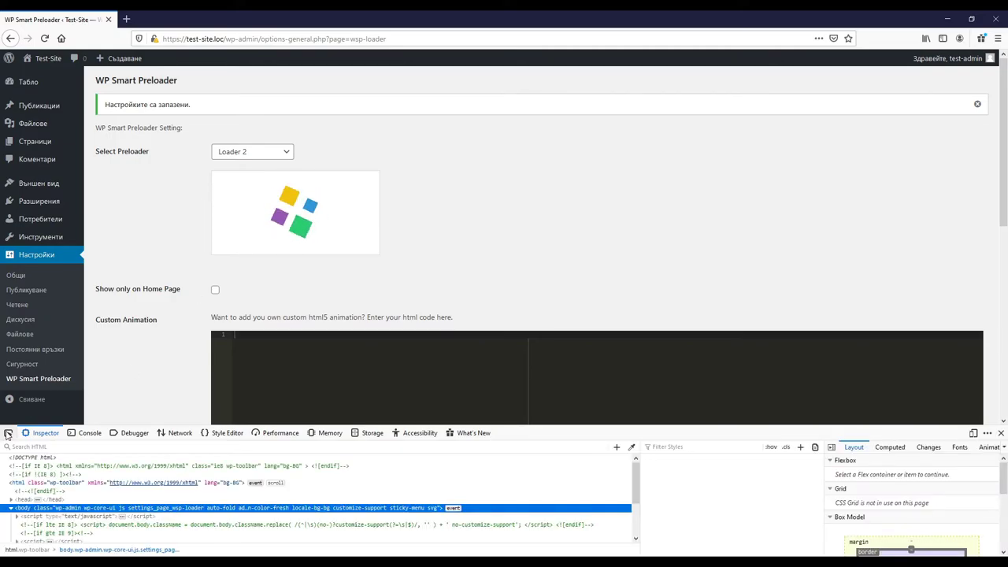
click(8, 434)
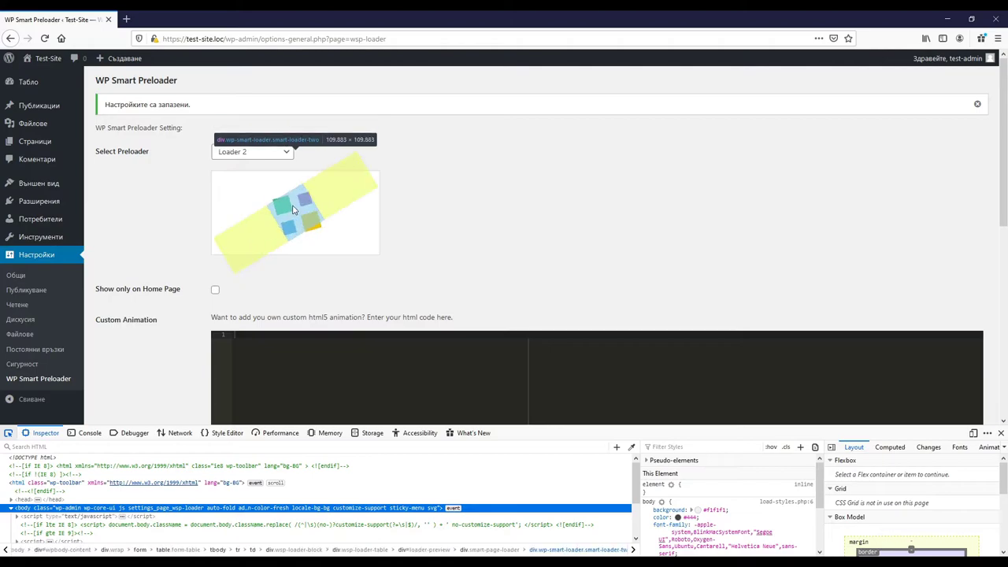
click(296, 211)
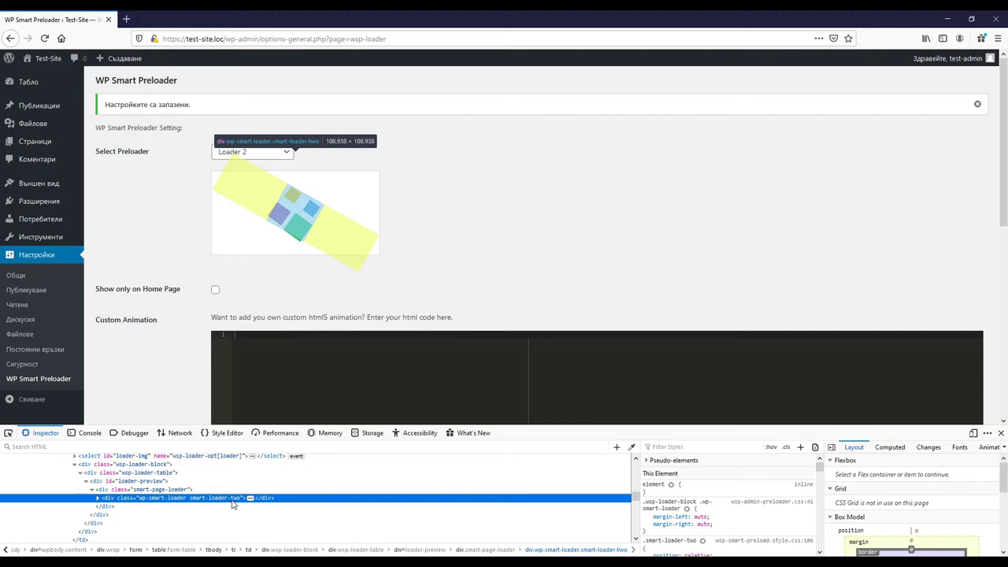
click(97, 499)
scroll(101, 492, down, 2)
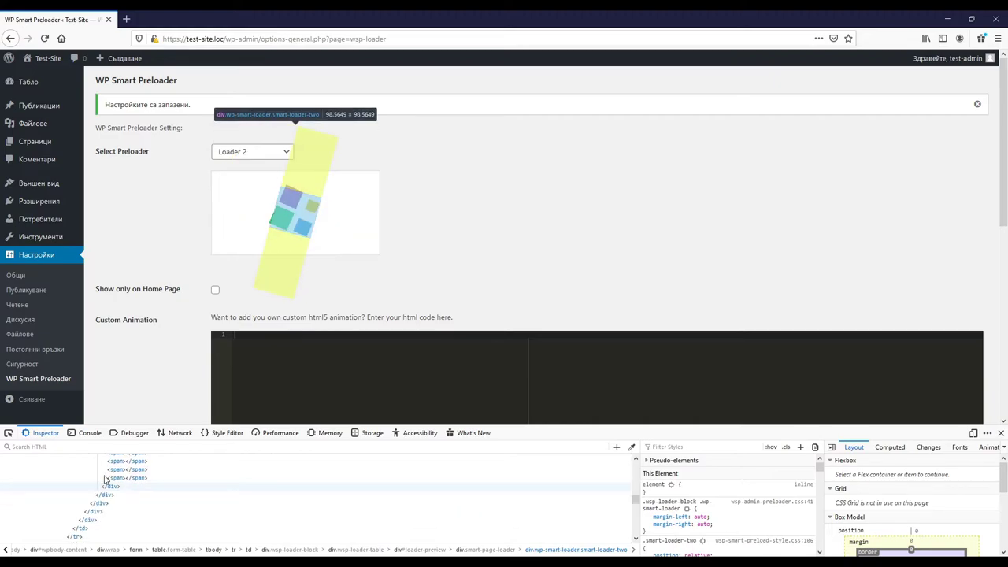
scroll(104, 479, up, 2)
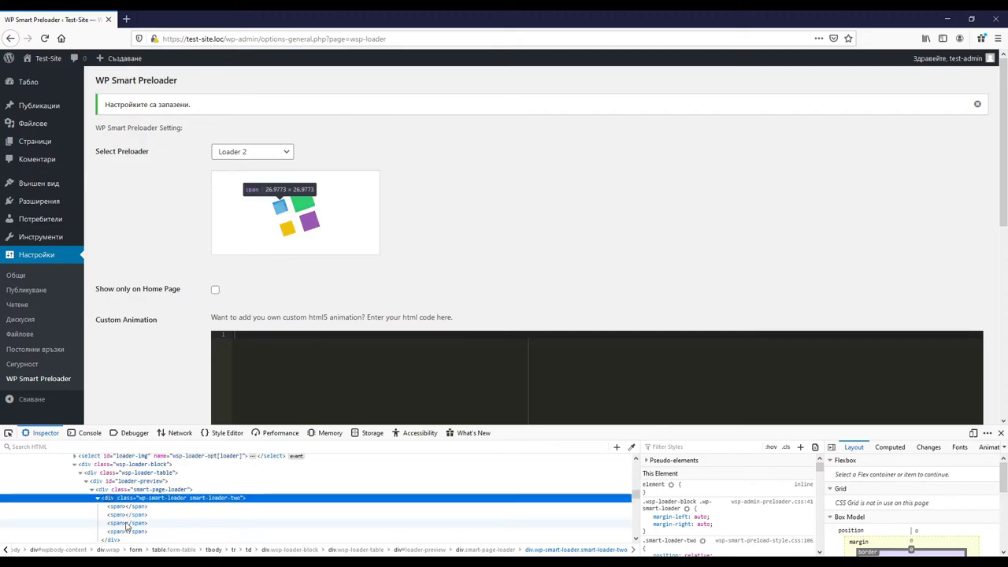
- Change the background colour of the fourth span in the smart-loader-two div to red #f10f2f
click(130, 533)
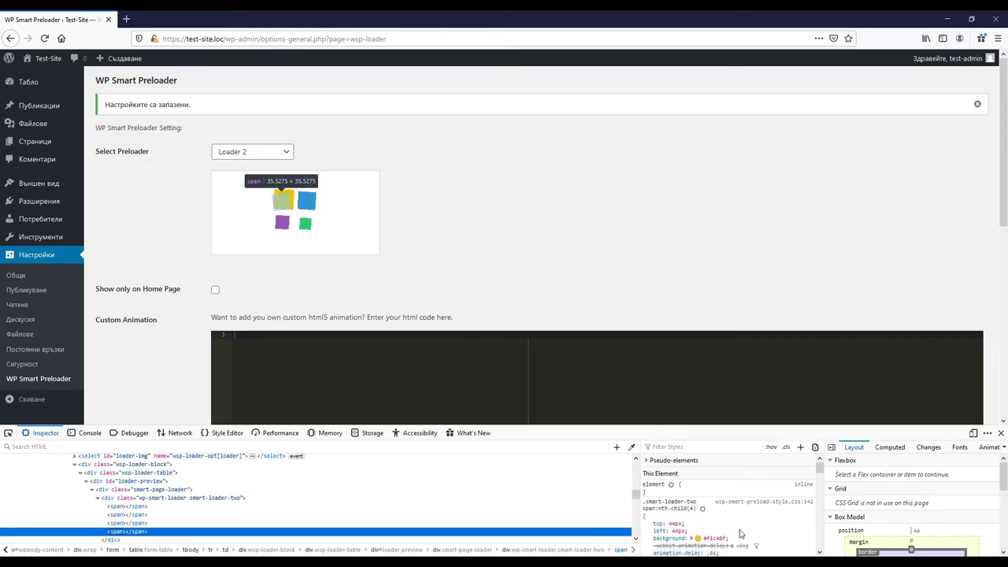
scroll(724, 519, down, 1)
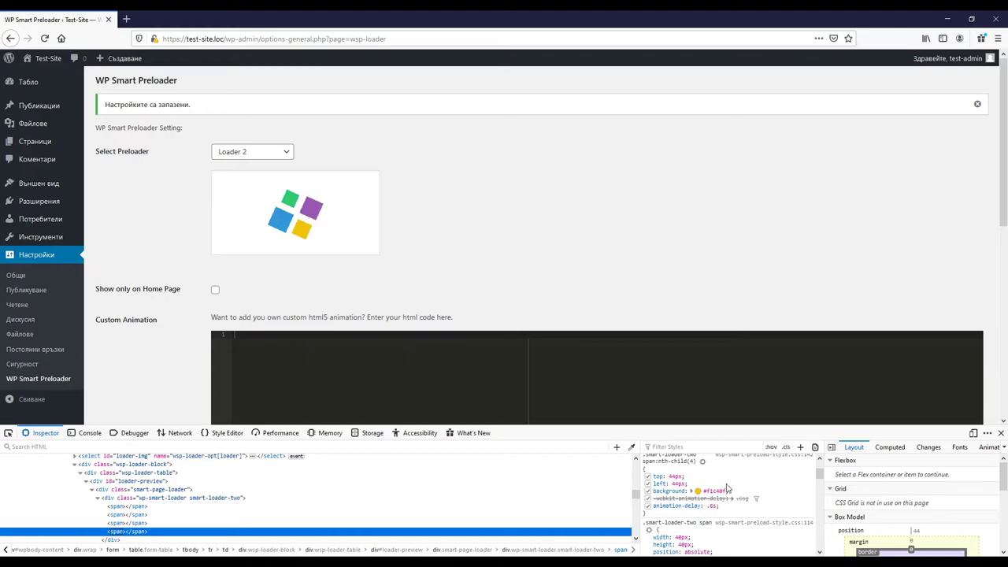
scroll(728, 488, up, 1)
click(696, 537)
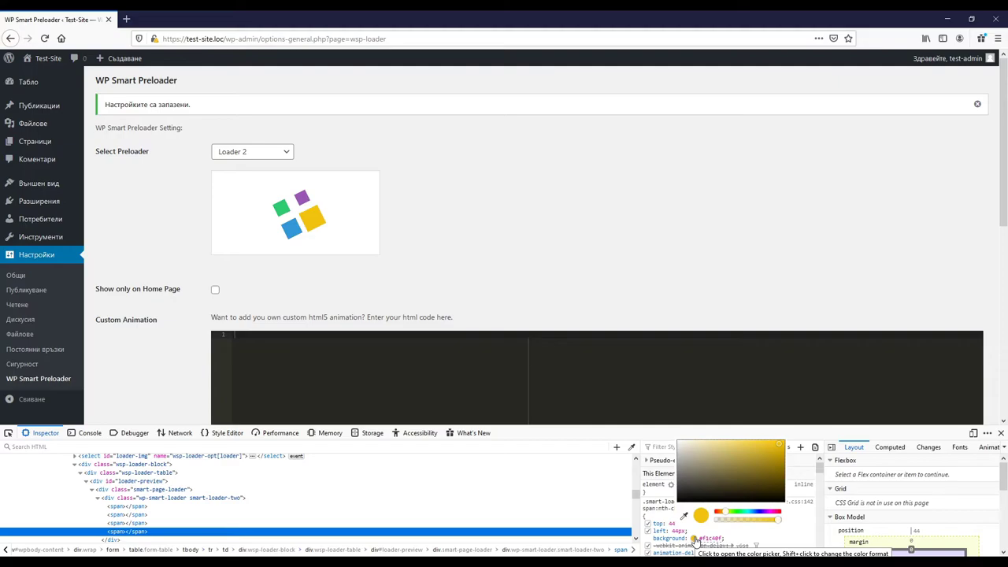
click(778, 513)
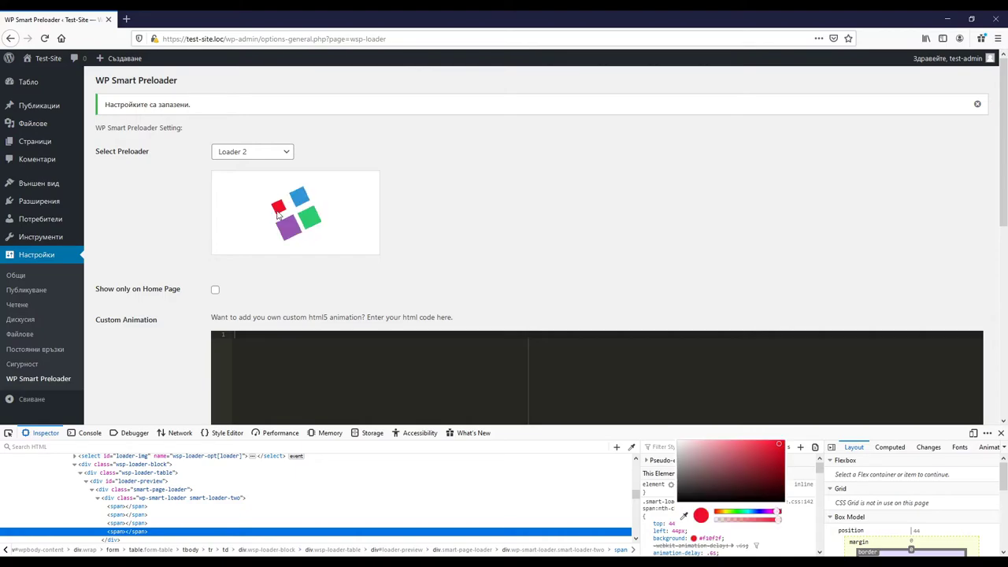